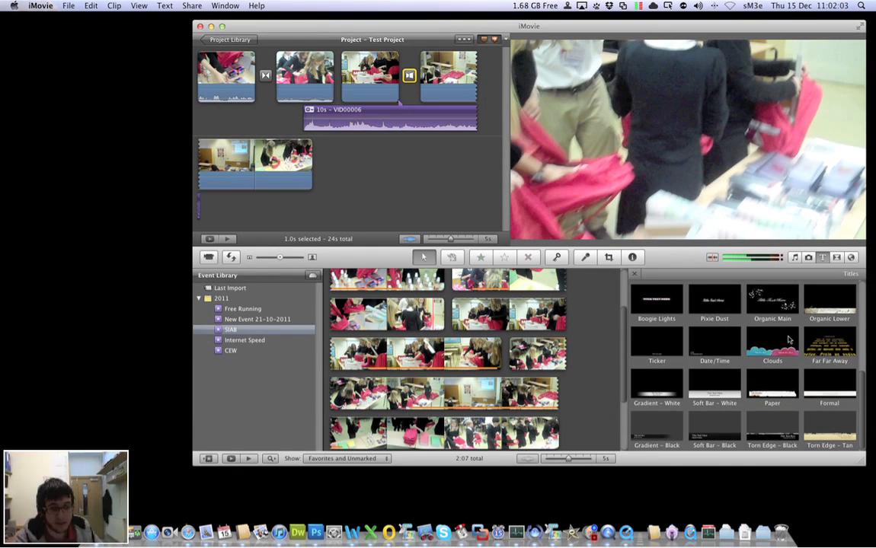
# - Browse the available titles and add the Overlap title to the fourth clip of the project
pyautogui.scroll(8, 800, 338)
pyautogui.scroll(-8, 789, 339)
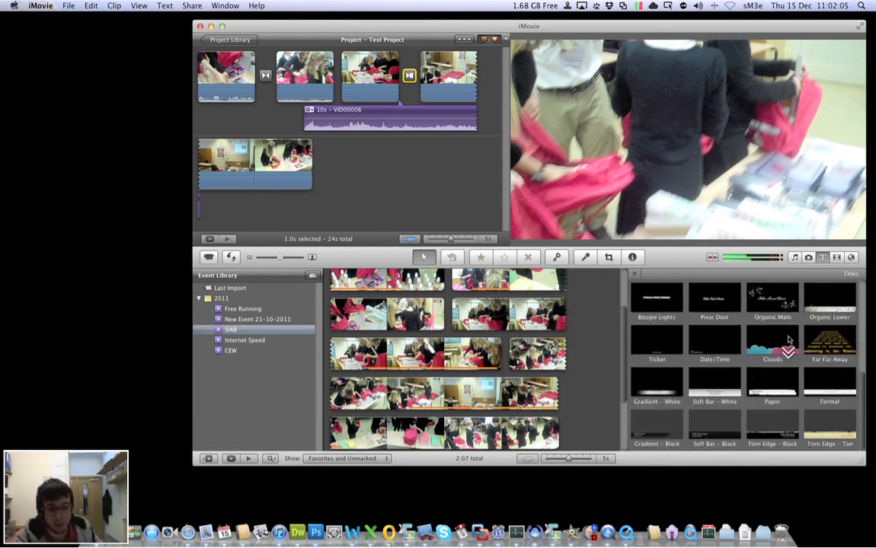
pyautogui.scroll(8, 789, 340)
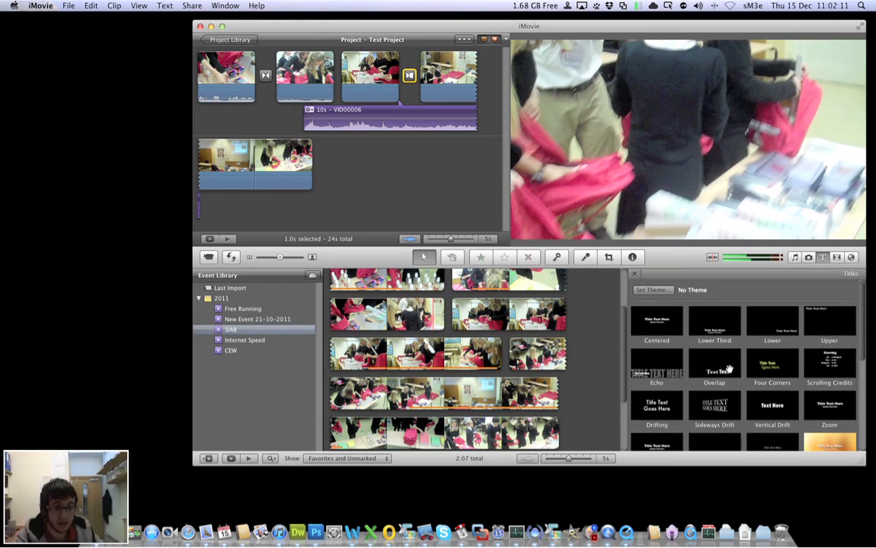
pyautogui.moveTo(723, 368); pyautogui.dragTo(449, 87)
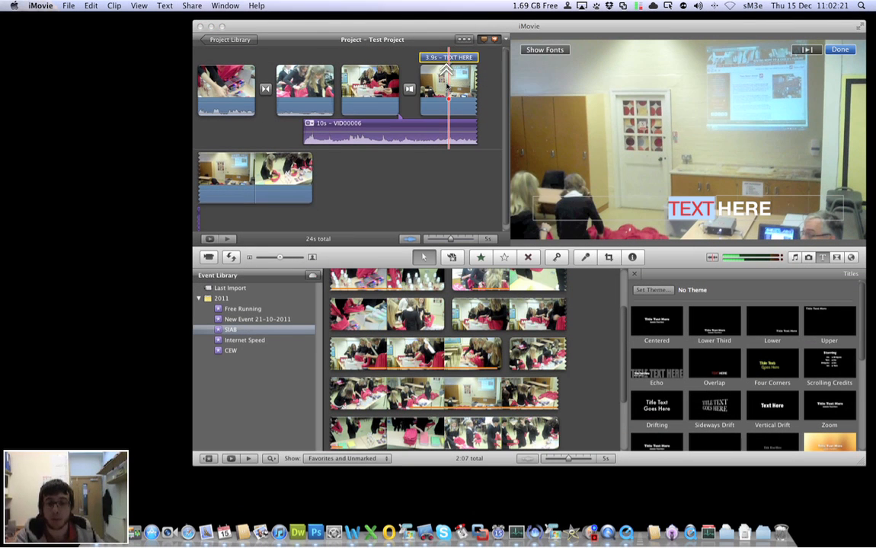
# - Adjust the title's start and end so it lasts 7.6 s across both timeline rows, and change its wording to "Test Text"
pyautogui.moveTo(420, 58); pyautogui.dragTo(401, 174)
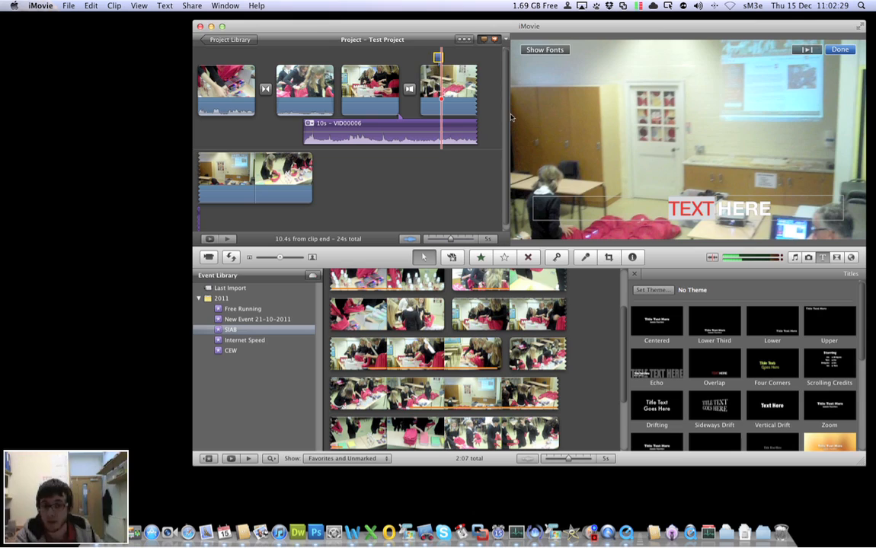
pyautogui.moveTo(469, 68); pyautogui.dragTo(264, 173)
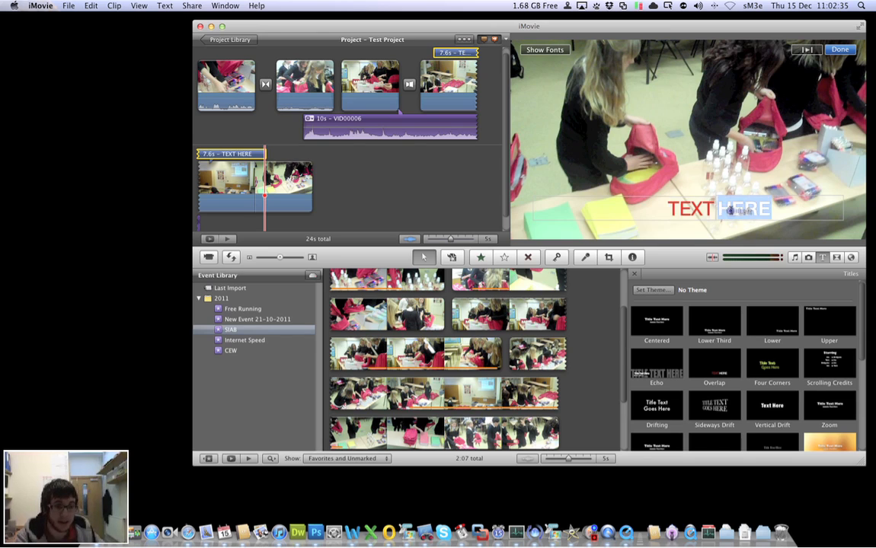
pyautogui.doubleClick(684, 210)
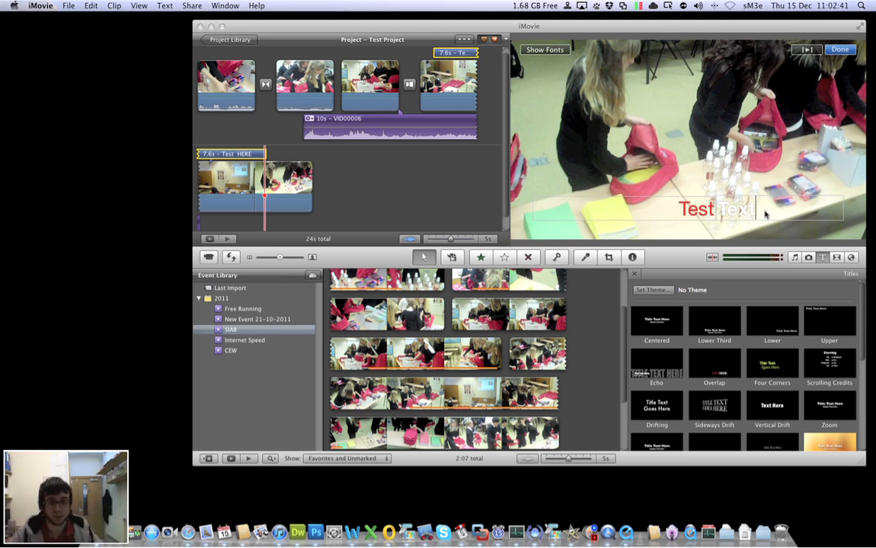
pyautogui.click(456, 204)
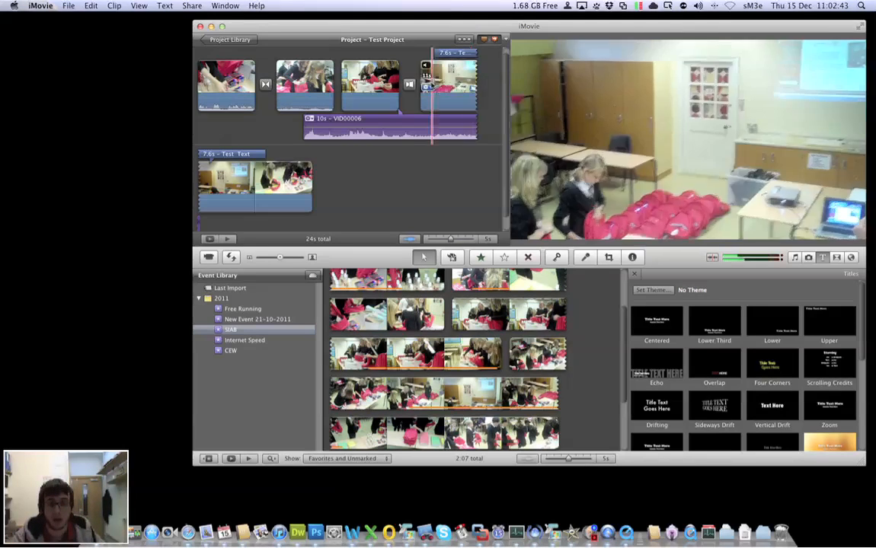
# - Play back the part of the project that carries the Test Text title
pyautogui.press('space')
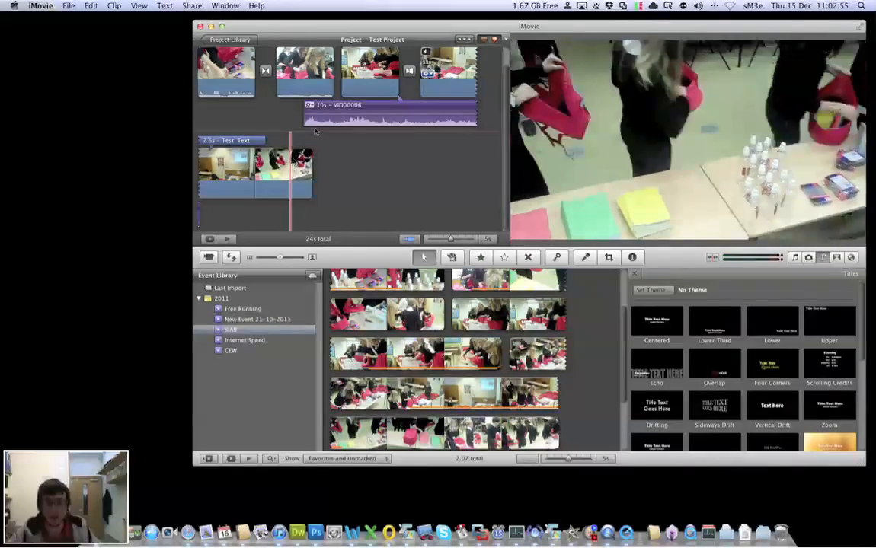
pyautogui.press('space')
pyautogui.scroll(2, 372, 131)
pyautogui.click(452, 55)
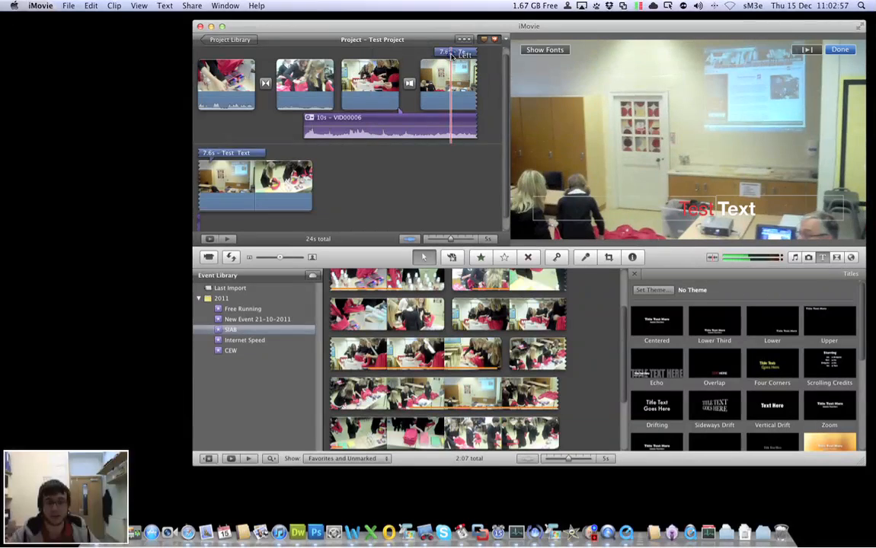
pyautogui.rightClick(458, 55)
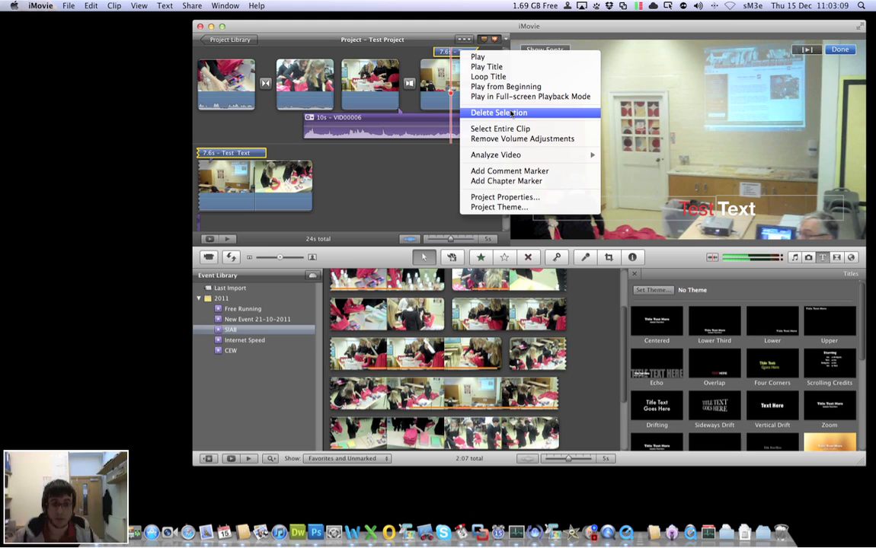
pyautogui.click(446, 55)
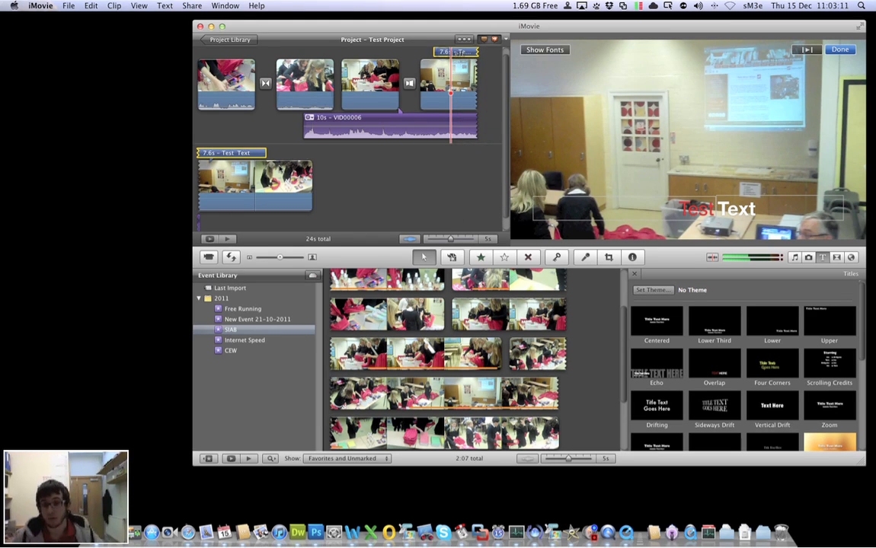
# - Preview alternative title styles for the Test Text title in its Inspector, and keep Overlap
pyautogui.doubleClick(245, 155)
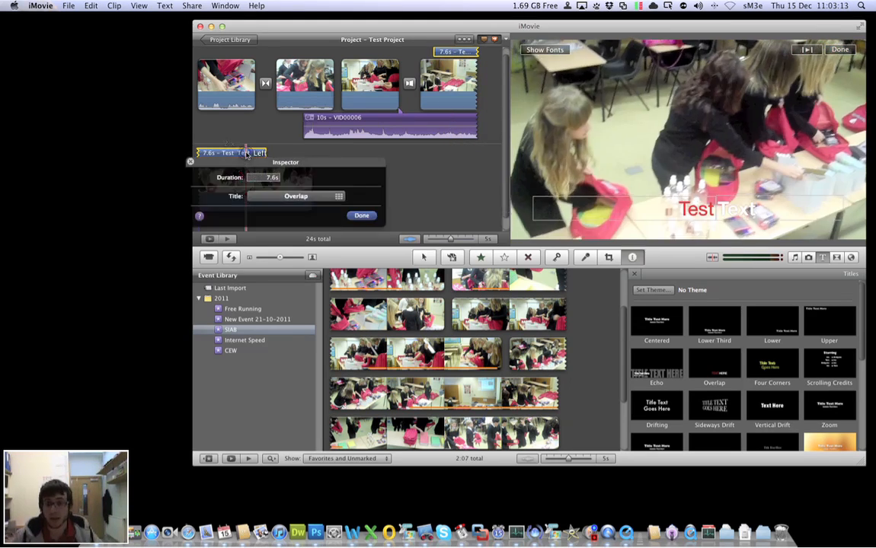
pyautogui.moveTo(250, 161); pyautogui.dragTo(374, 126)
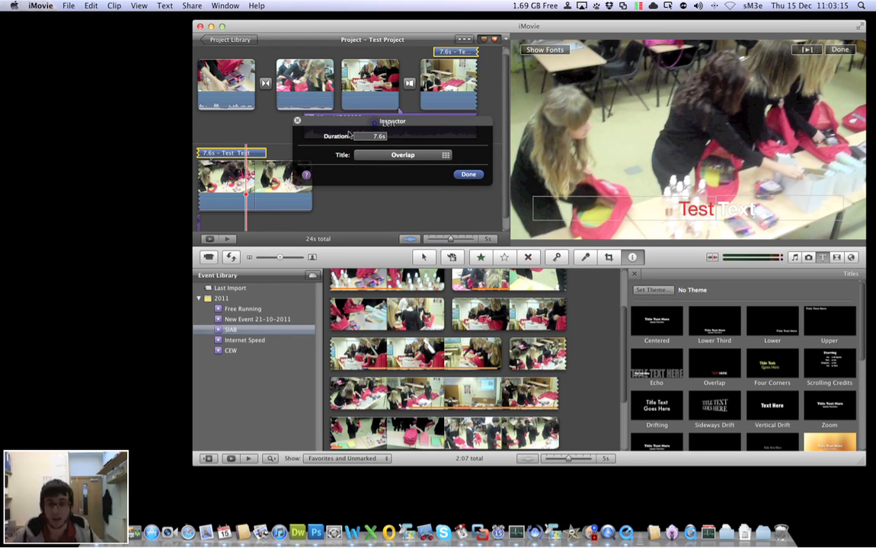
pyautogui.click(393, 158)
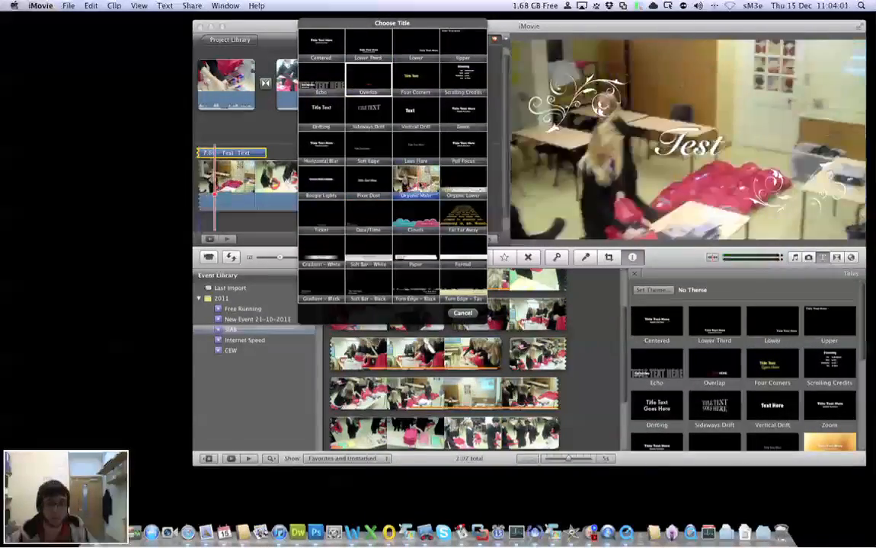
pyautogui.click(368, 80)
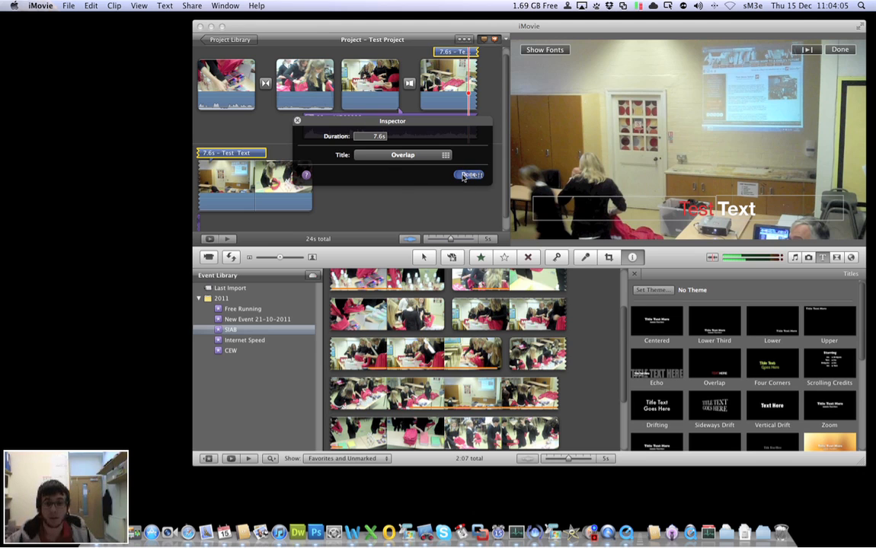
pyautogui.click(465, 175)
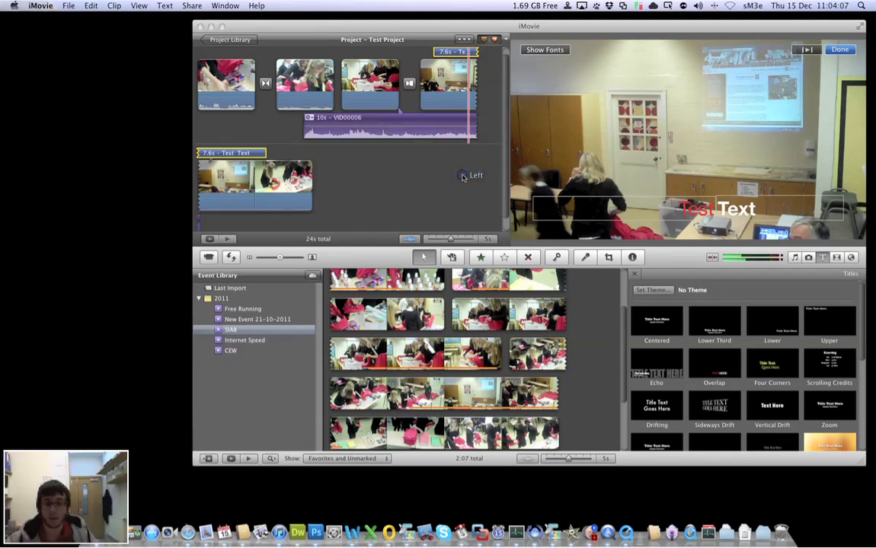
# - Change the Test Text title's style to Sideways Drift and play back the project
pyautogui.scroll(-3, 789, 366)
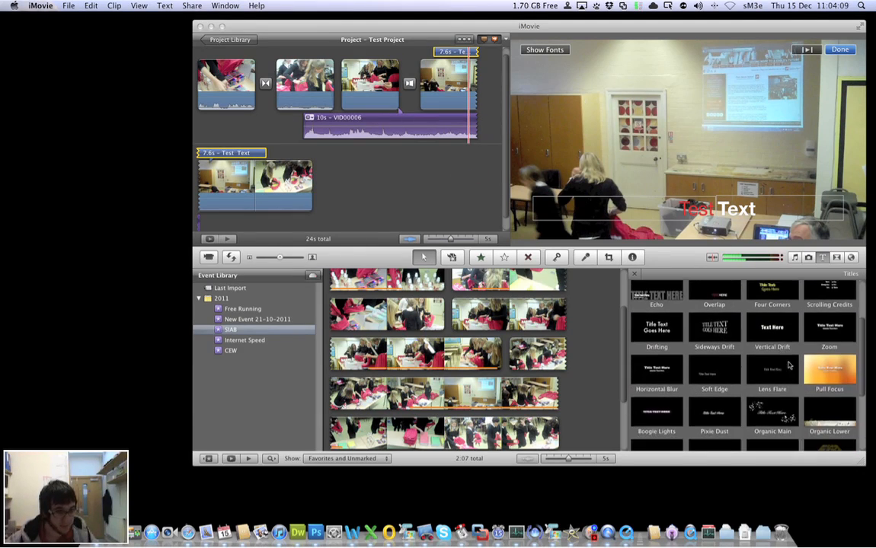
pyautogui.scroll(-1, 797, 333)
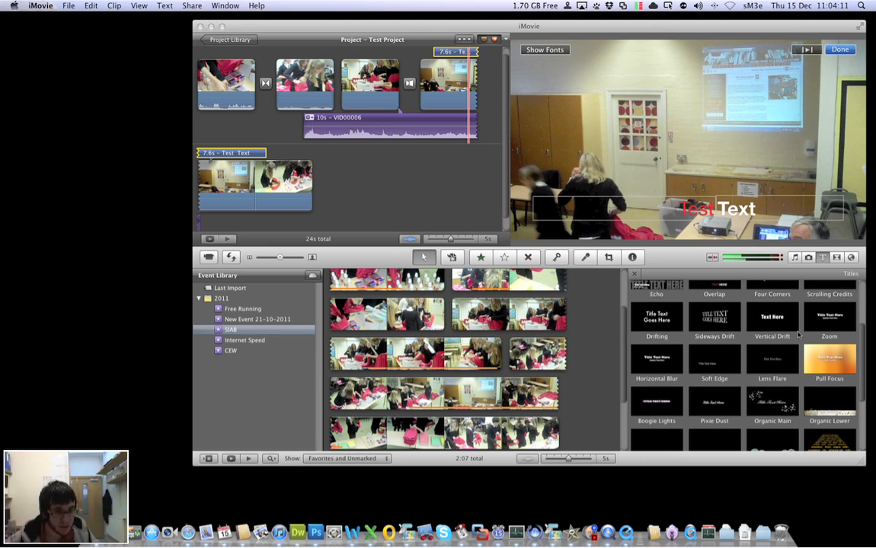
pyautogui.click(730, 322)
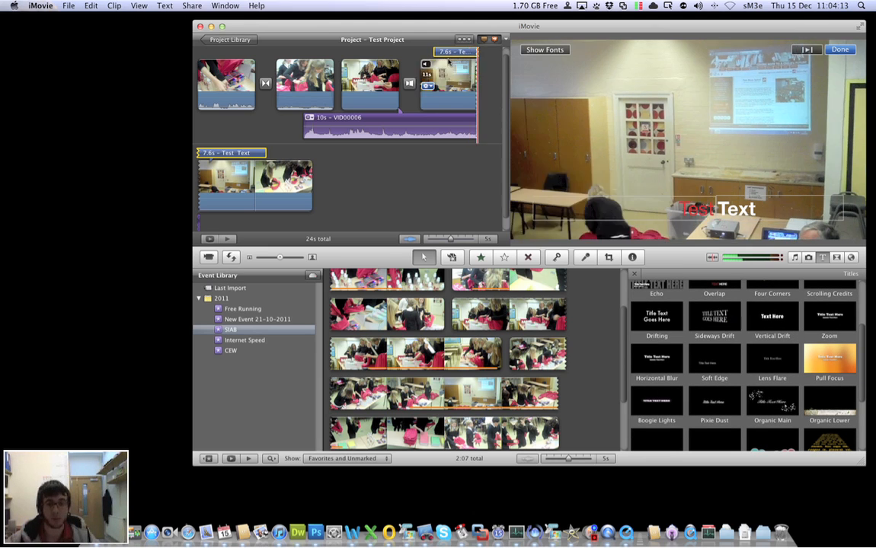
pyautogui.click(444, 53)
pyautogui.click(451, 53)
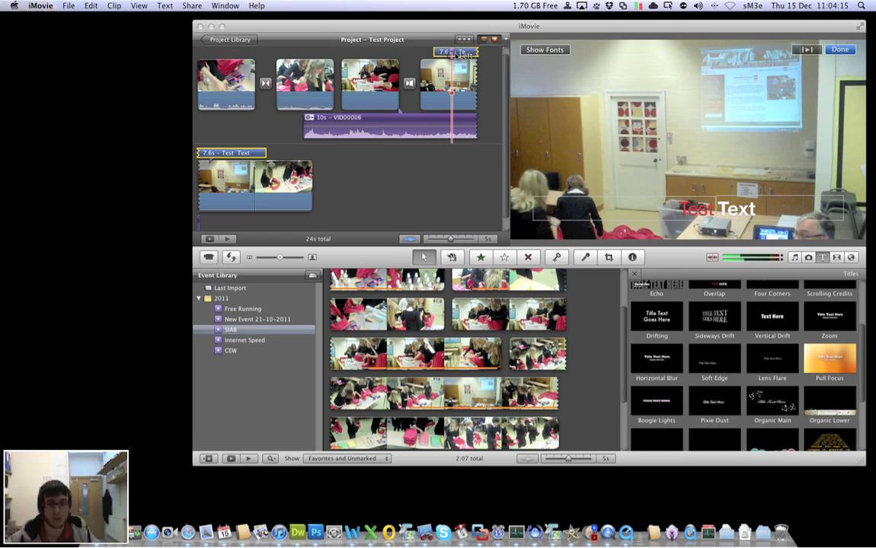
pyautogui.doubleClick(456, 55)
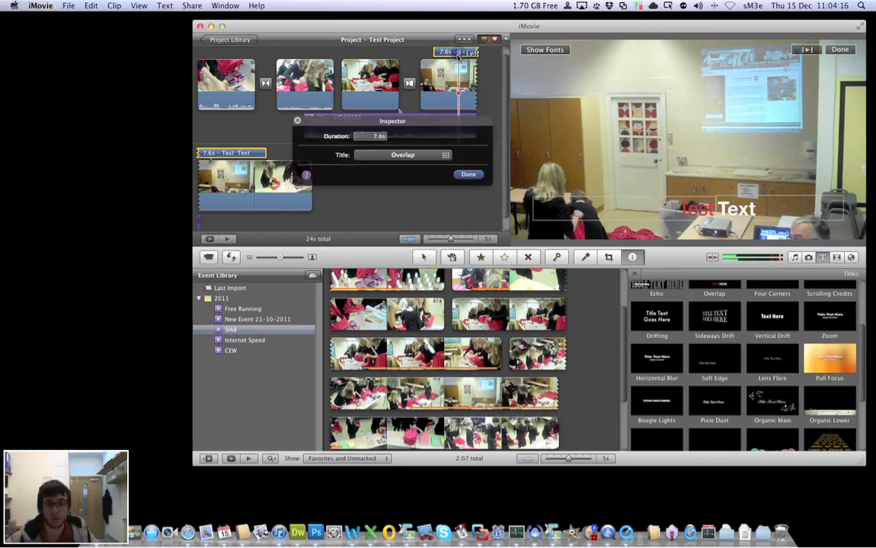
pyautogui.click(392, 156)
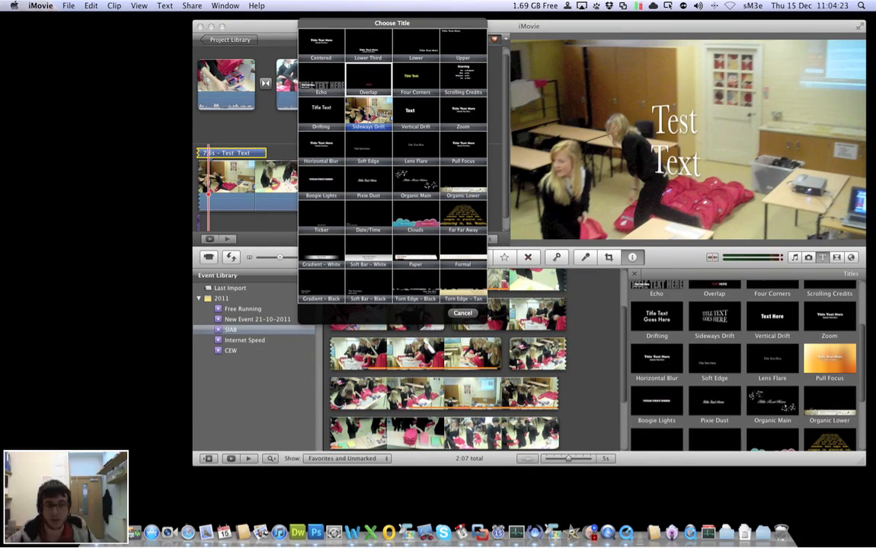
pyautogui.click(367, 114)
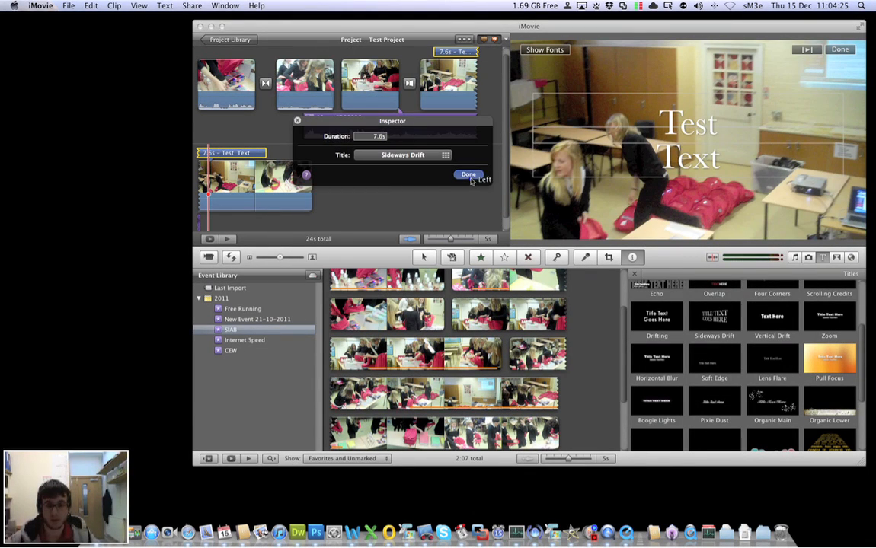
pyautogui.click(468, 175)
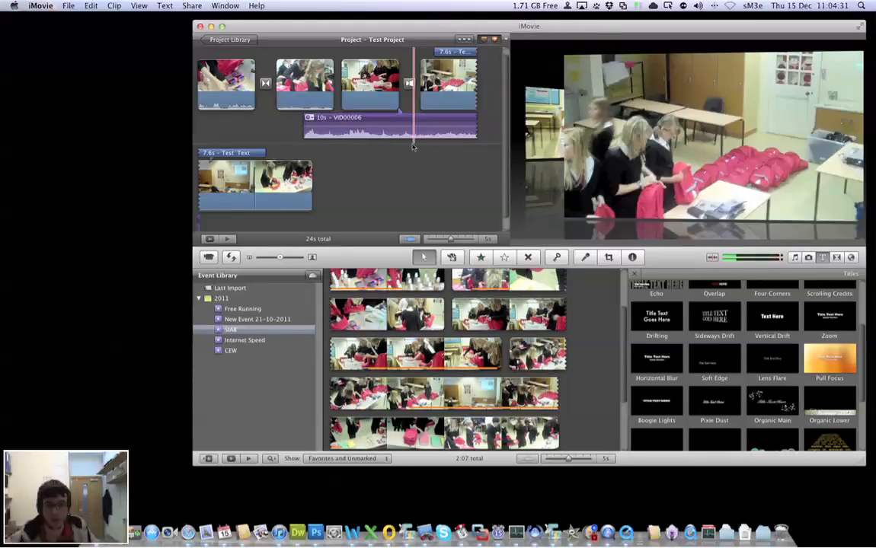
pyautogui.press('space')
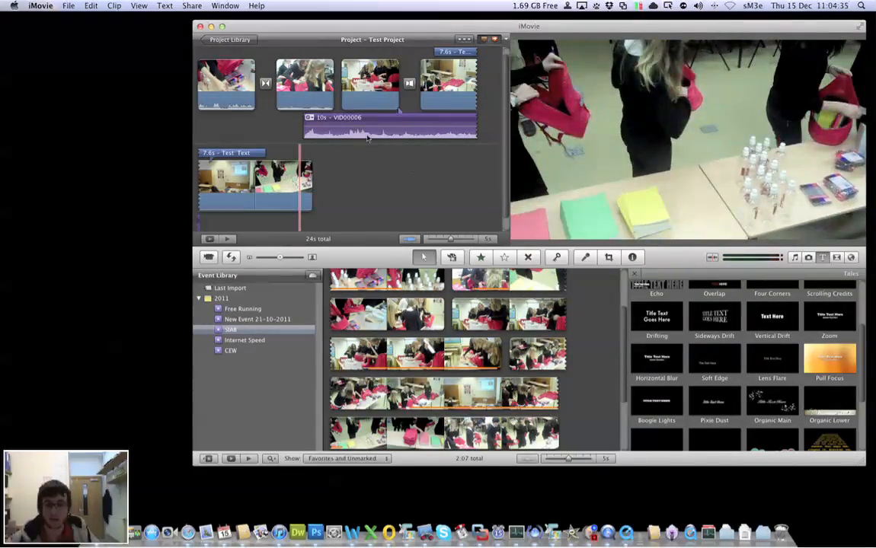
# - Open the System Font Panel for the Test Text title
pyautogui.click(456, 52)
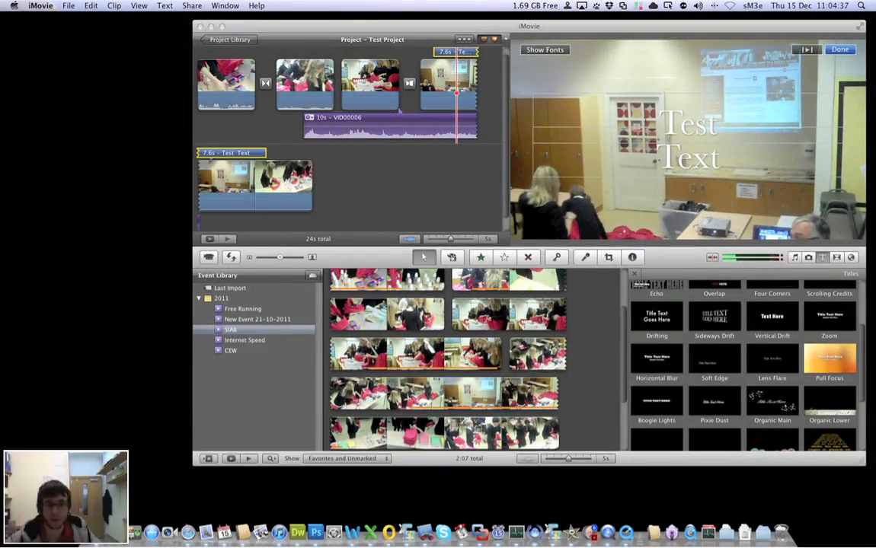
pyautogui.click(545, 50)
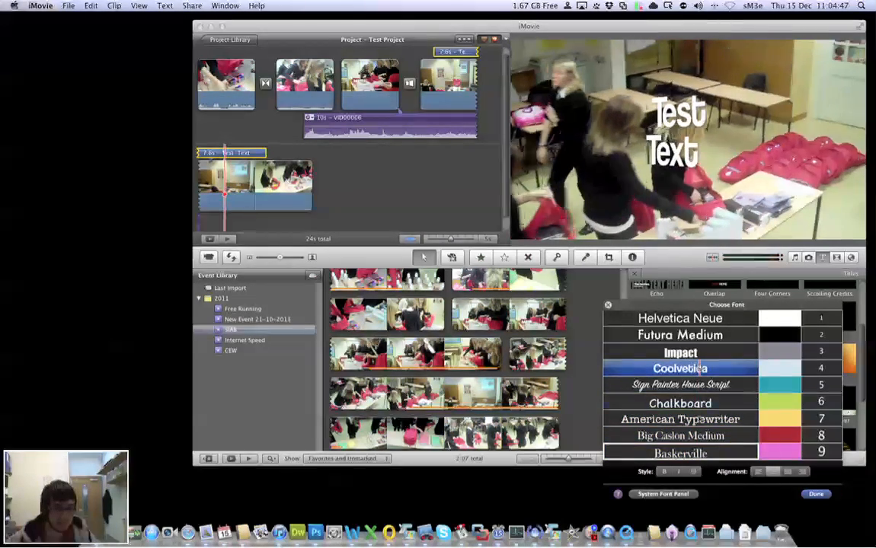
pyautogui.click(679, 495)
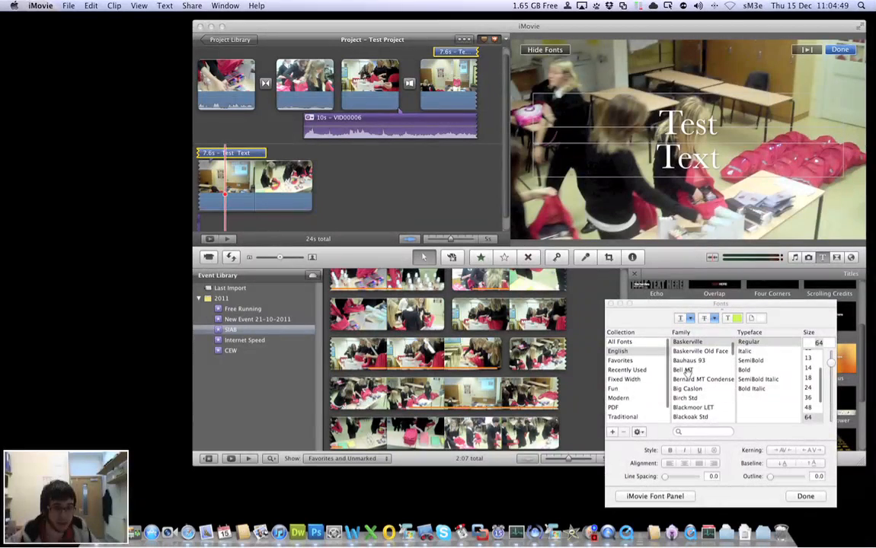
# - Try to set the title's font family to Impuls
pyautogui.scroll(-20, 708, 383)
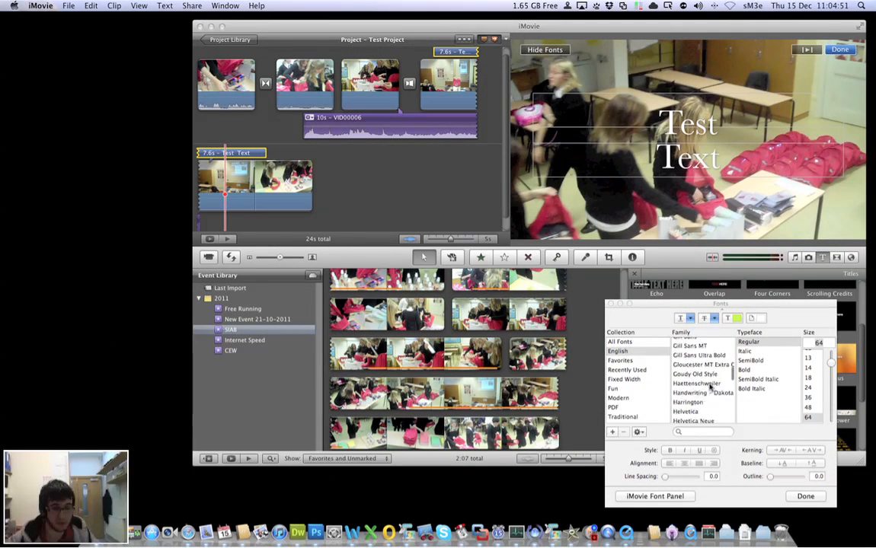
pyautogui.scroll(10, 708, 387)
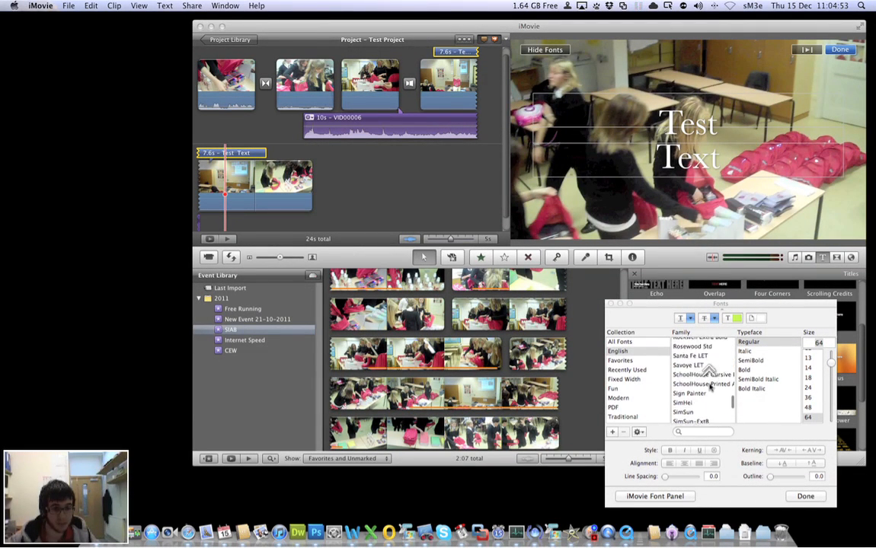
pyautogui.scroll(8, 709, 387)
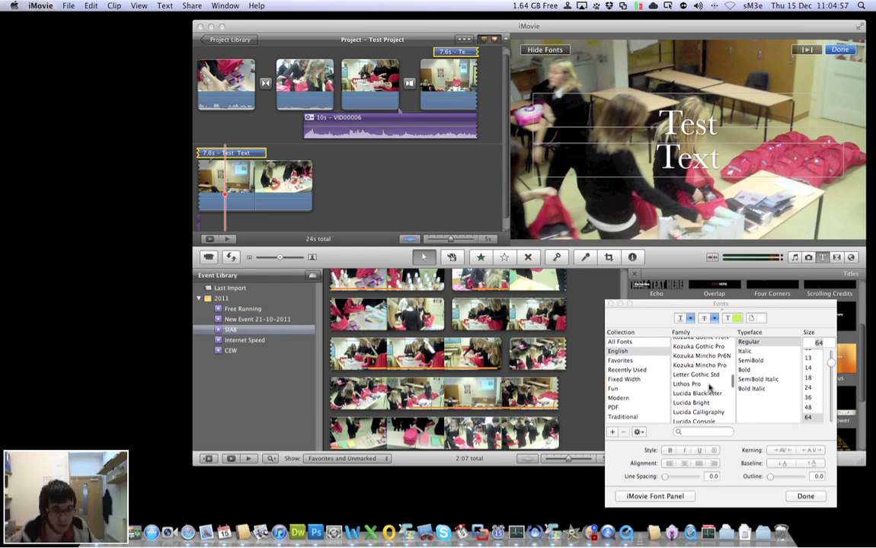
pyautogui.scroll(5, 709, 387)
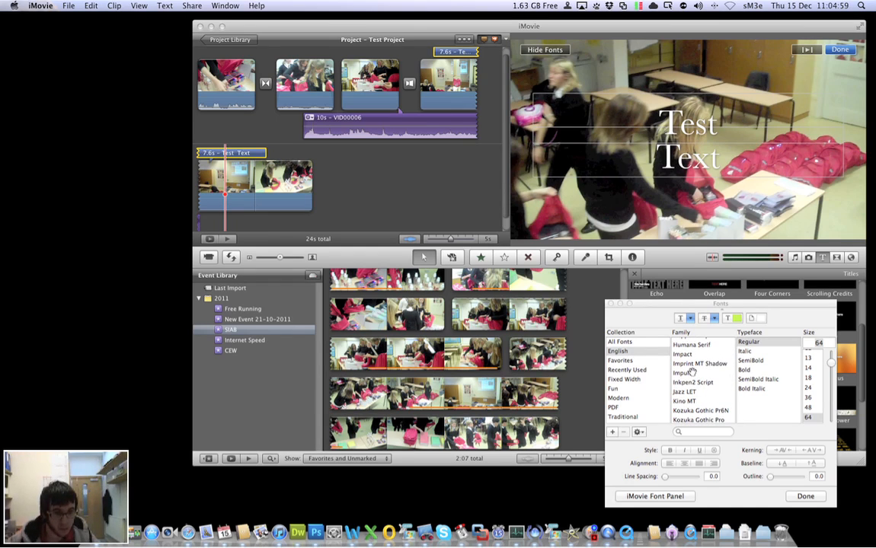
pyautogui.click(692, 372)
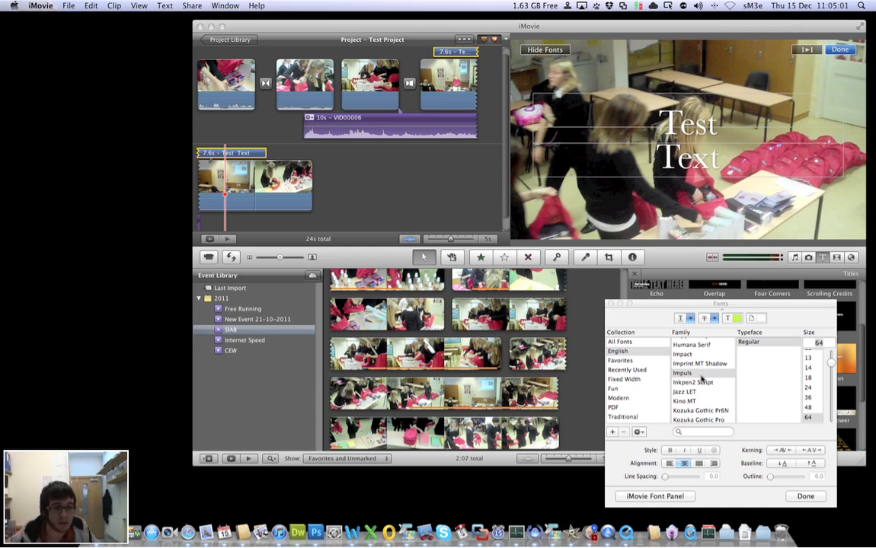
# - Set the title's first line to the Bernard MT Condensed font and replace the word Test with "im"
pyautogui.doubleClick(693, 129)
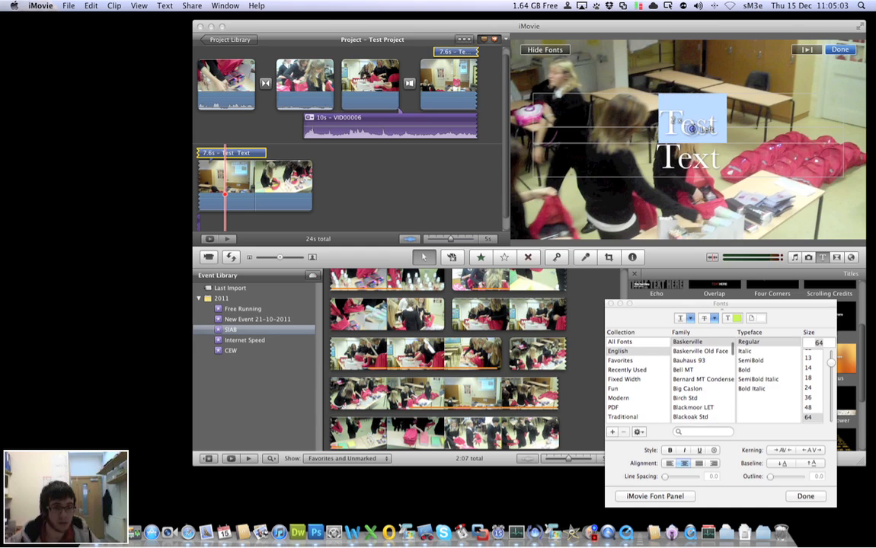
pyautogui.click(701, 379)
pyautogui.write('im')
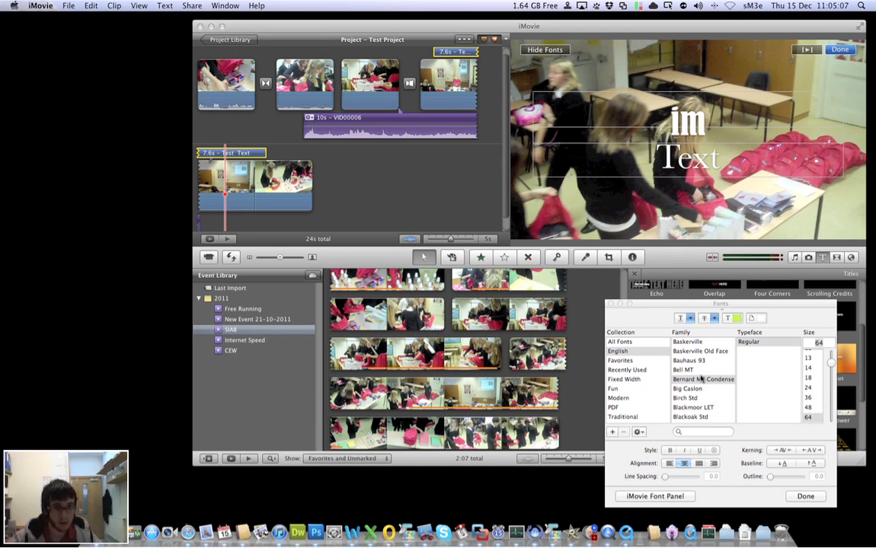
# - Replace the word "im" on the title's first line with "Test"
pyautogui.press('BackSpace')
pyautogui.press('BackSpace')
pyautogui.write('T')
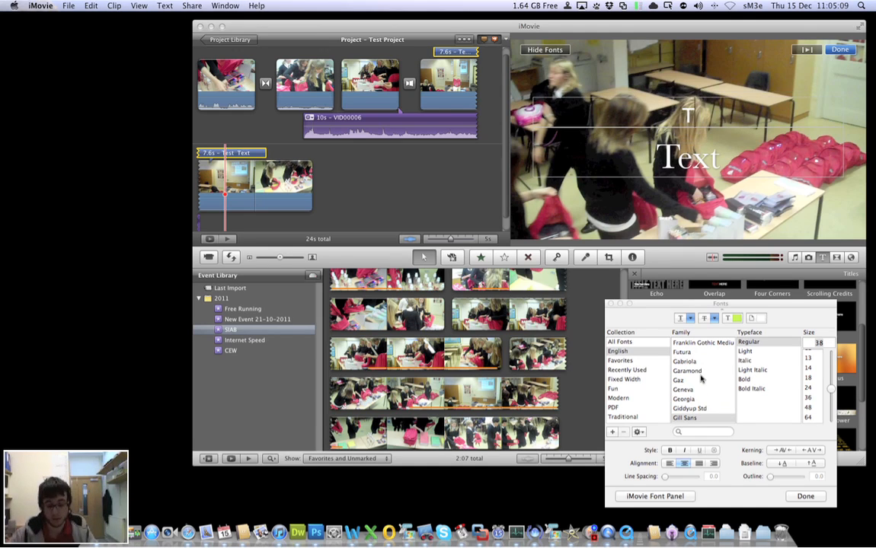
pyautogui.write('est')
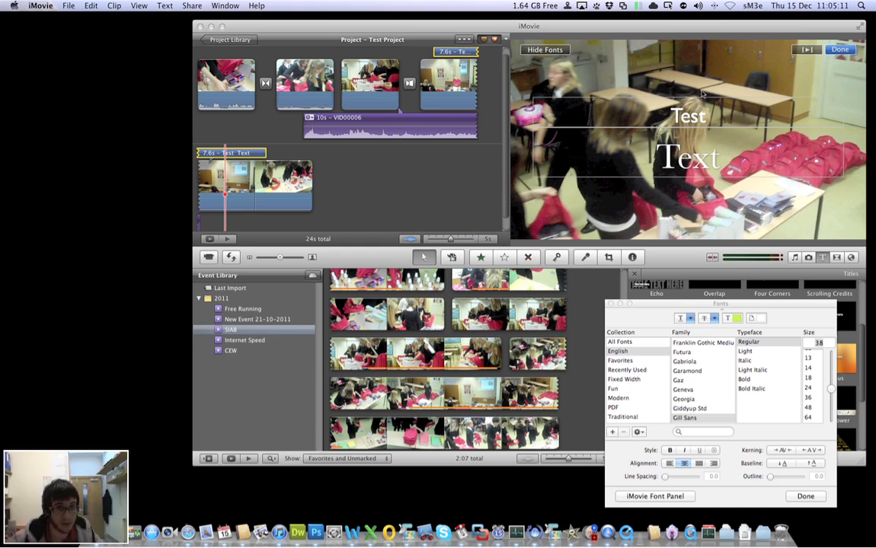
# - Set the title's first line, Test, to the Impuls font at size 72
pyautogui.scroll(-10, 698, 395)
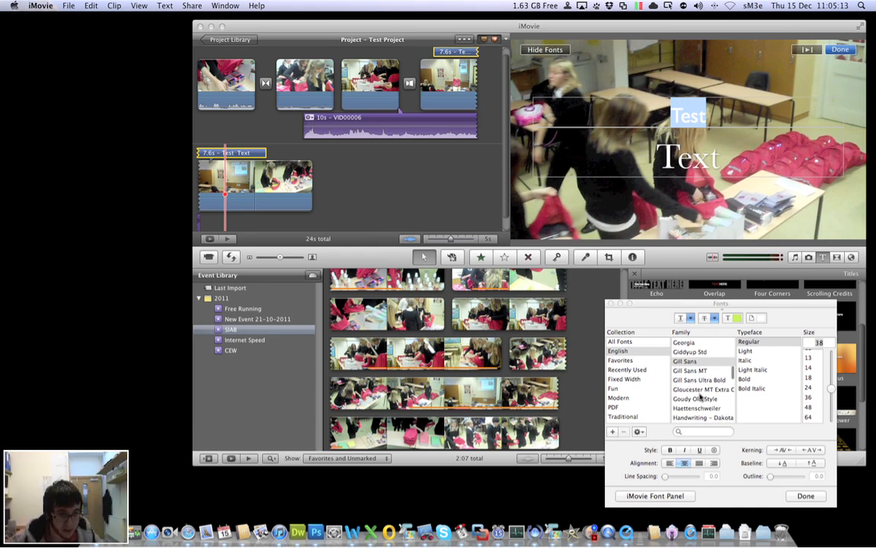
pyautogui.scroll(-5, 699, 395)
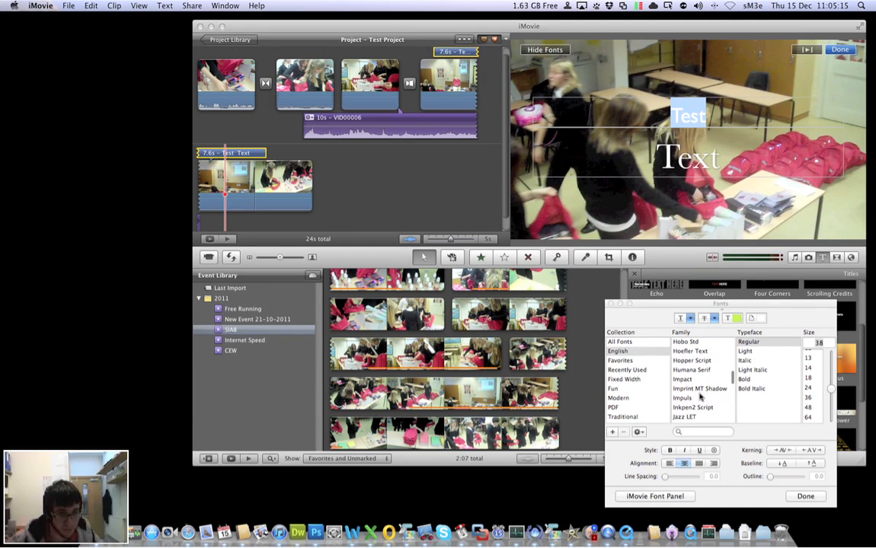
pyautogui.click(690, 399)
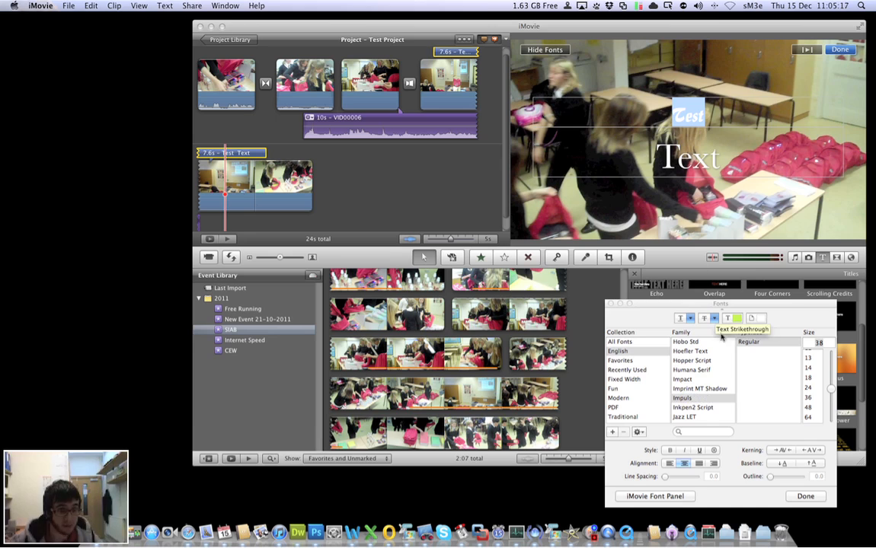
pyautogui.click(808, 417)
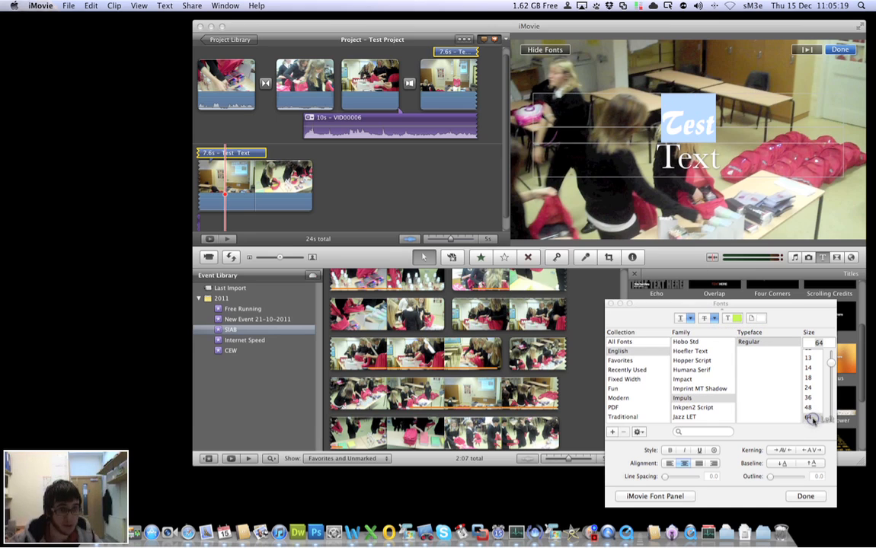
pyautogui.moveTo(830, 368); pyautogui.dragTo(832, 355)
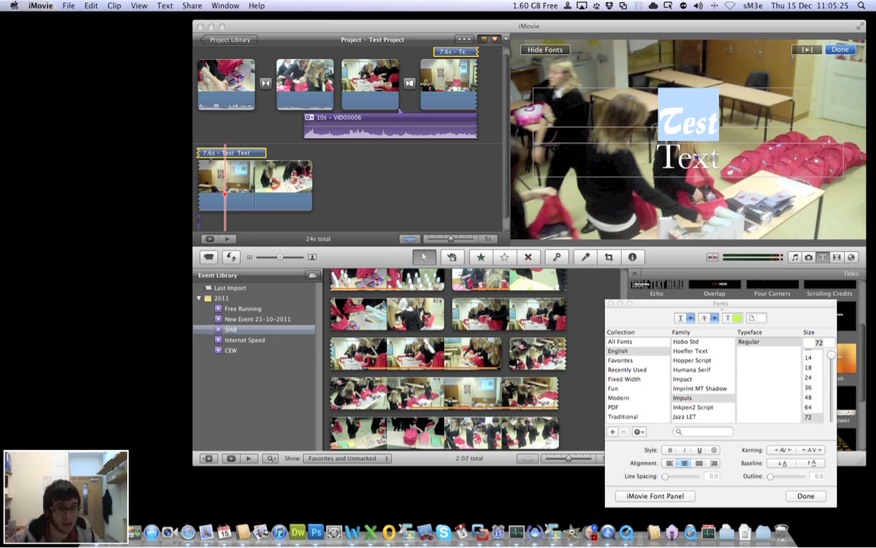
# - Set the title's second line, Text, to the Big Caslon font, colour it light green, and close the colour and font windows
pyautogui.doubleClick(689, 158)
pyautogui.click(686, 389)
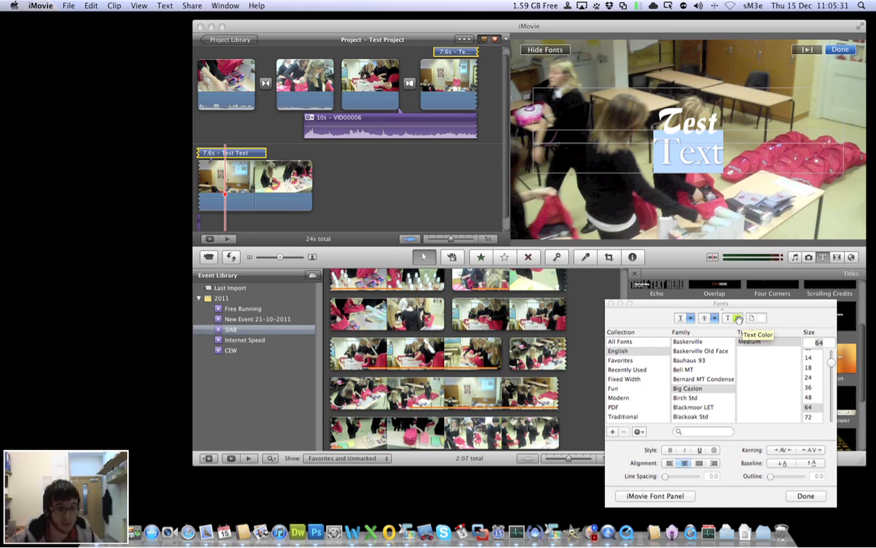
pyautogui.click(737, 319)
pyautogui.click(225, 277)
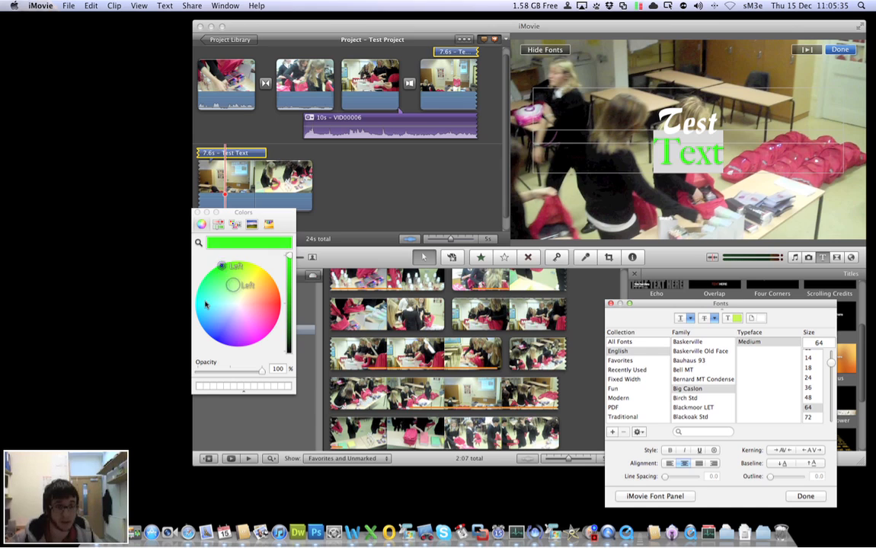
pyautogui.click(205, 302)
pyautogui.click(221, 285)
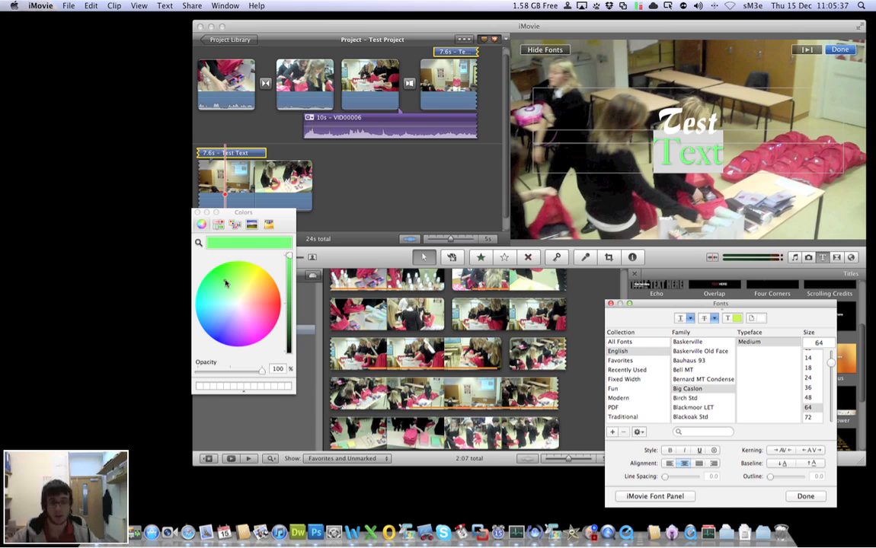
pyautogui.click(198, 213)
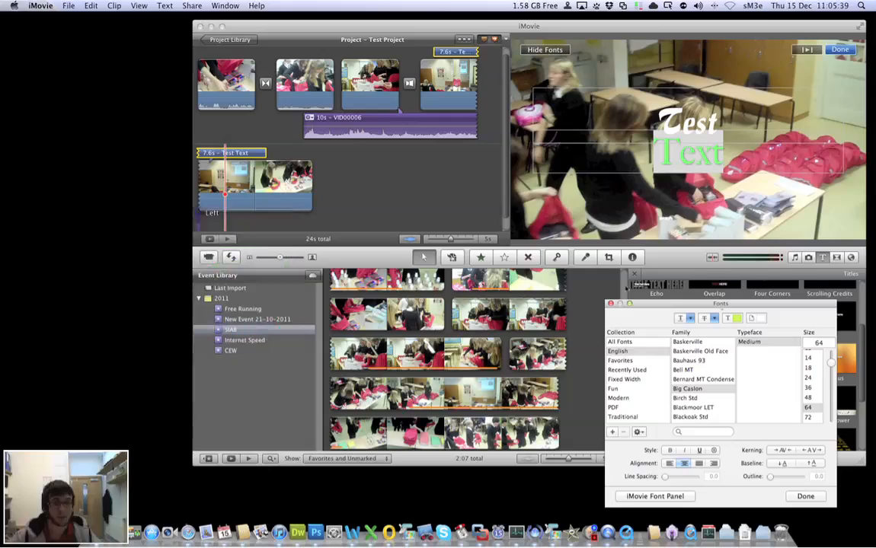
pyautogui.click(611, 302)
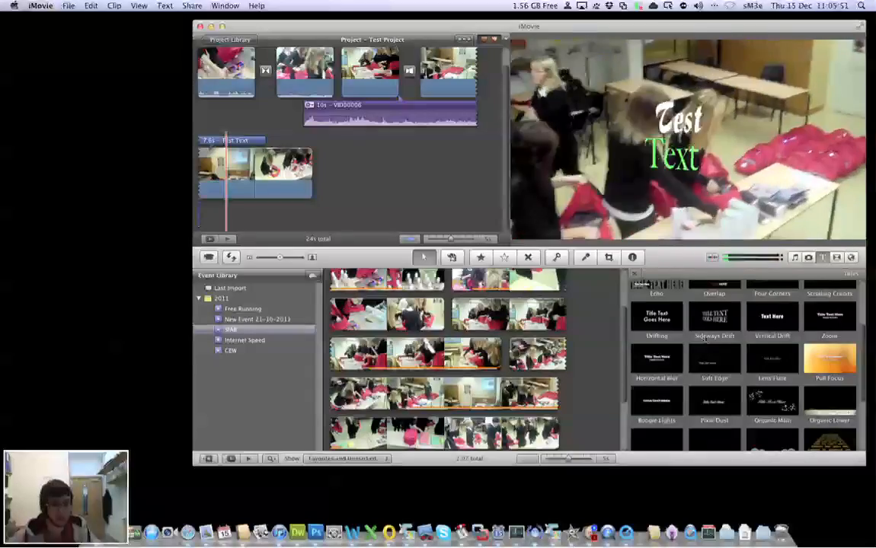
# - Change the Test Text title's style to Clouds and finish editing its properties
pyautogui.scroll(-3, 761, 358)
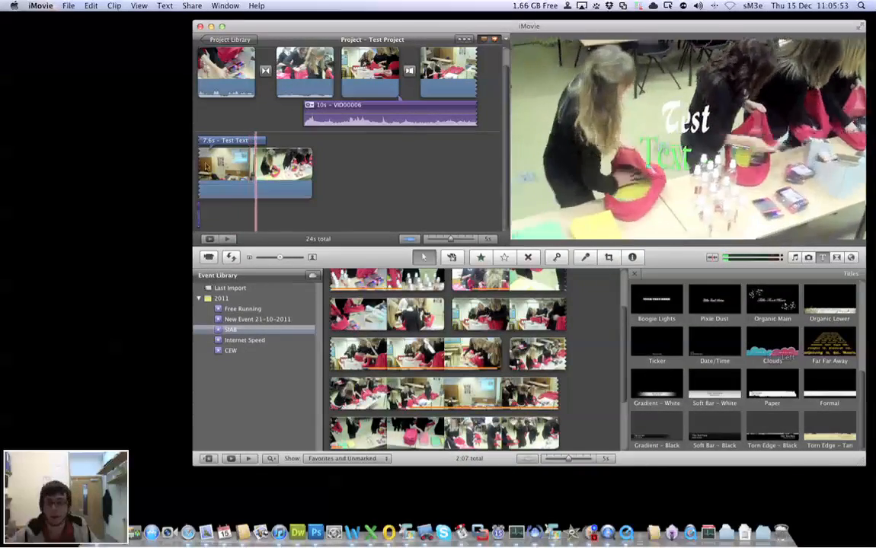
pyautogui.doubleClick(237, 141)
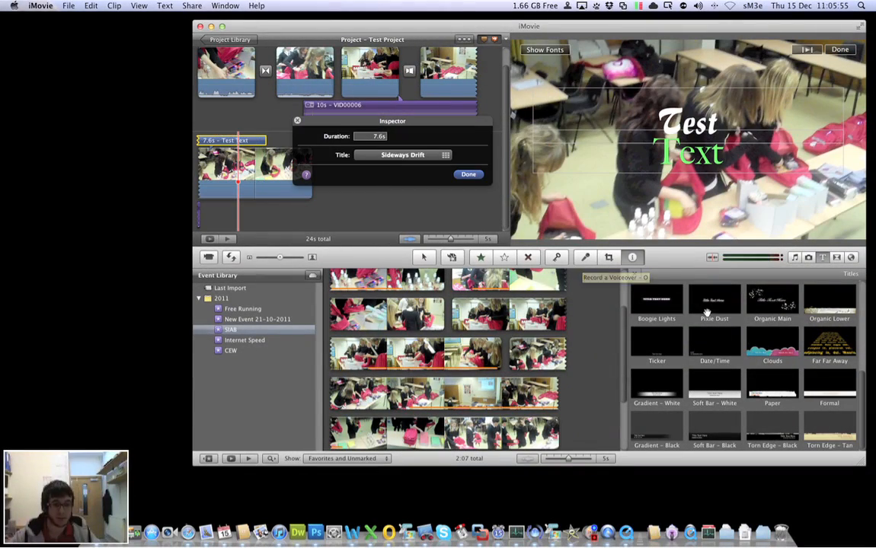
pyautogui.click(413, 155)
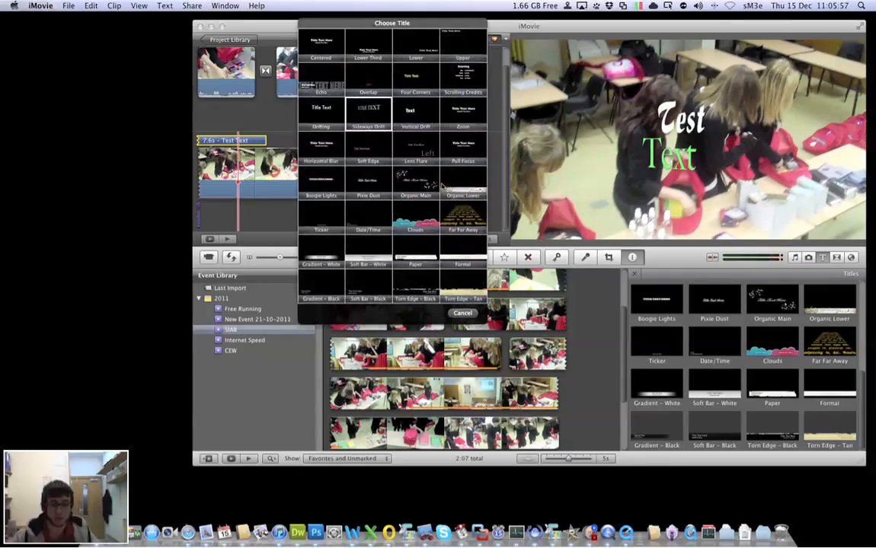
pyautogui.click(418, 219)
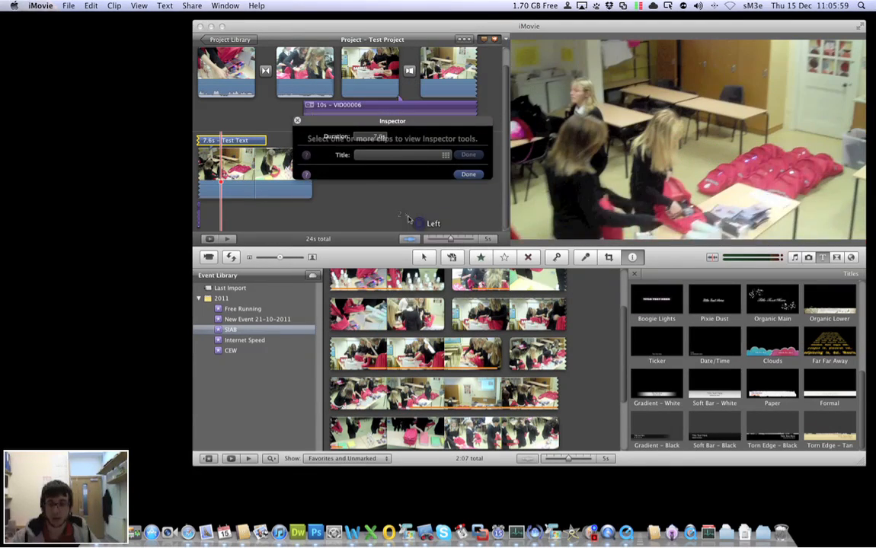
pyautogui.click(468, 174)
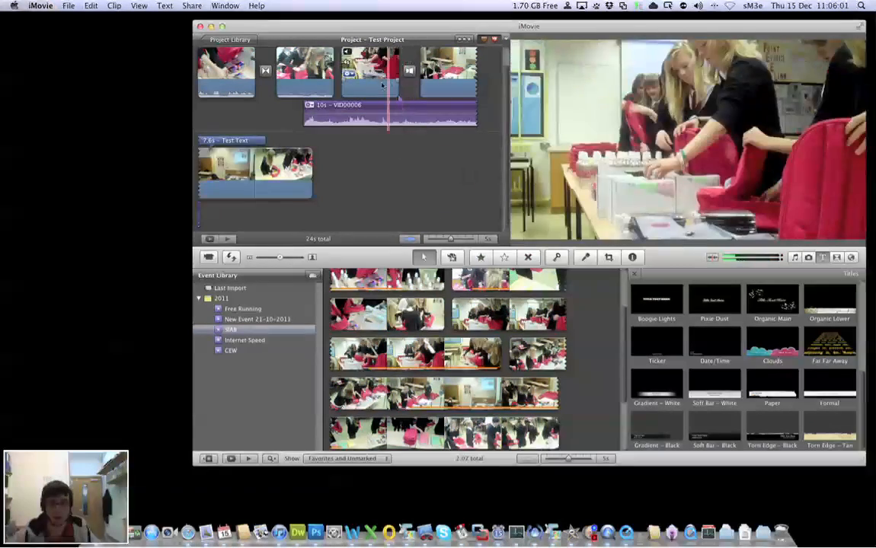